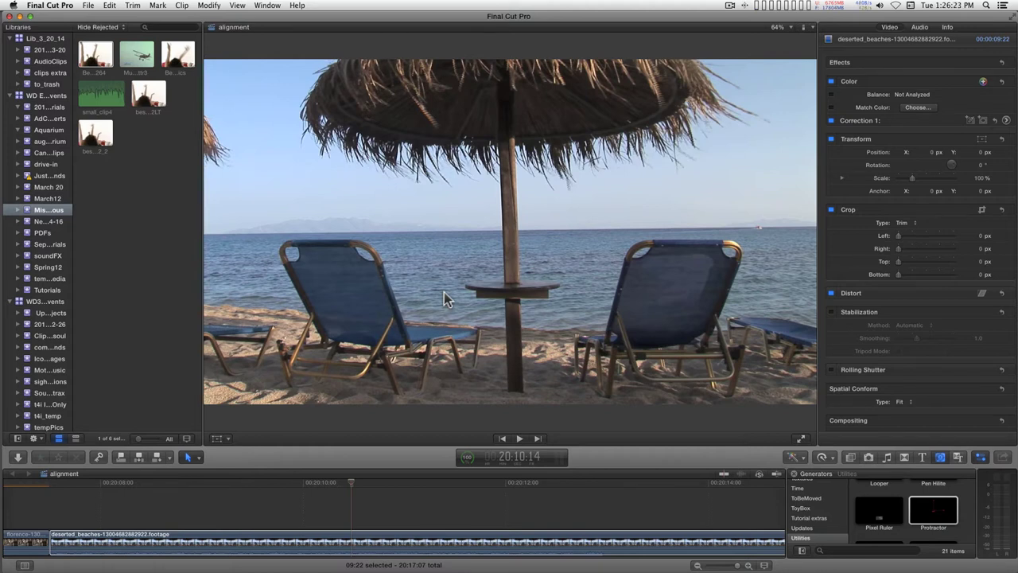
Step: Add the Pixel Ruler generator above the beach clip and resize its box into a horizon band
left_click_drag(875, 512, 302, 485)
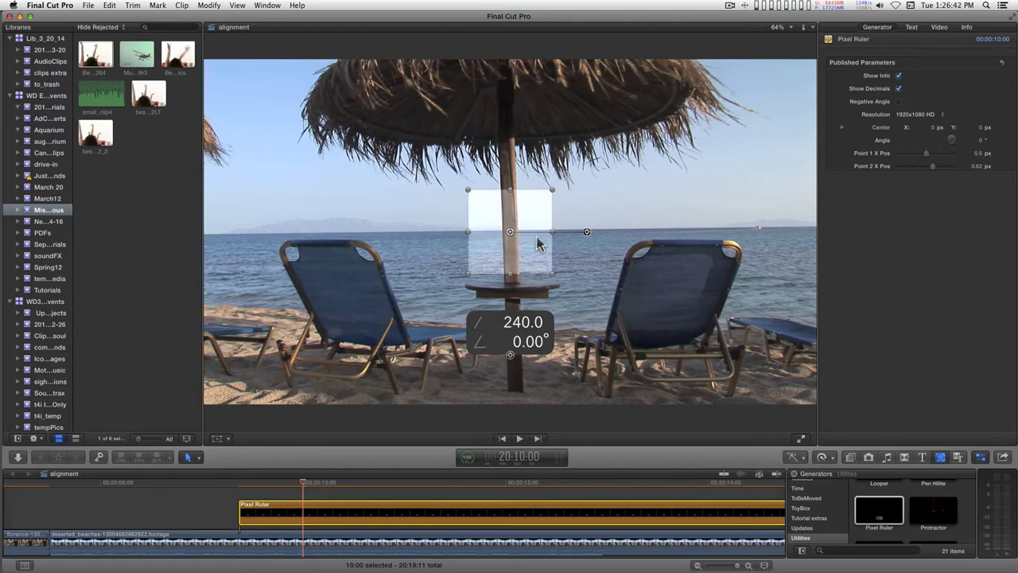
left_click_drag(468, 233, 291, 237)
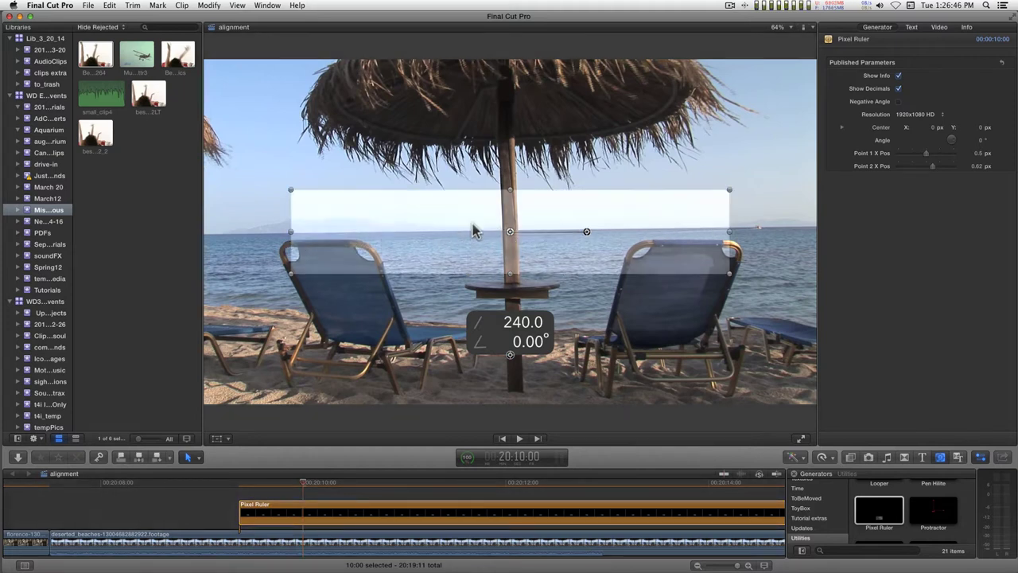
mouse_move(510, 197)
left_mouse_down()
mouse_move(529, 84)
mouse_move(509, 155)
mouse_move(509, 211)
left_mouse_up()
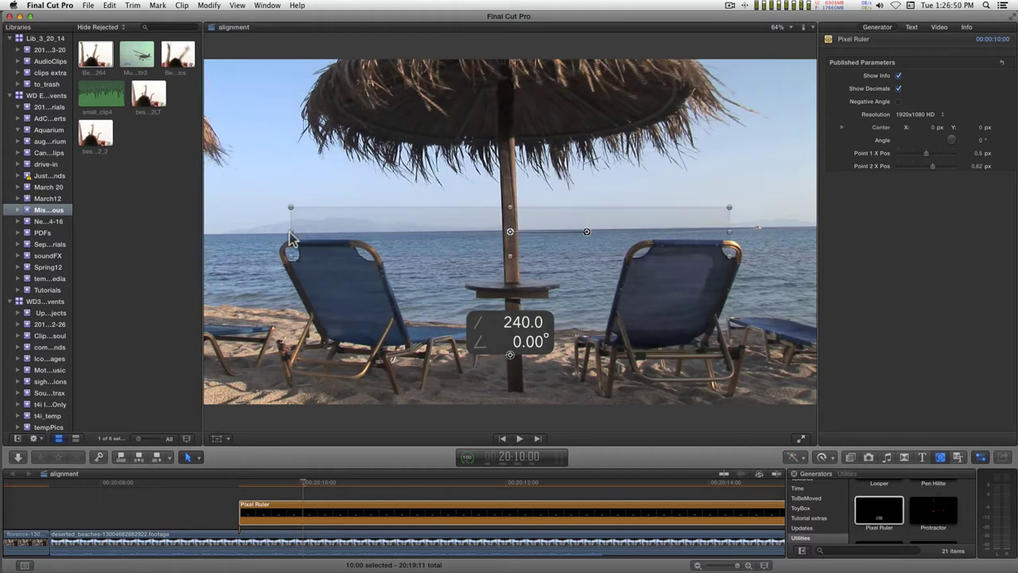
left_click_drag(355, 237, 475, 243)
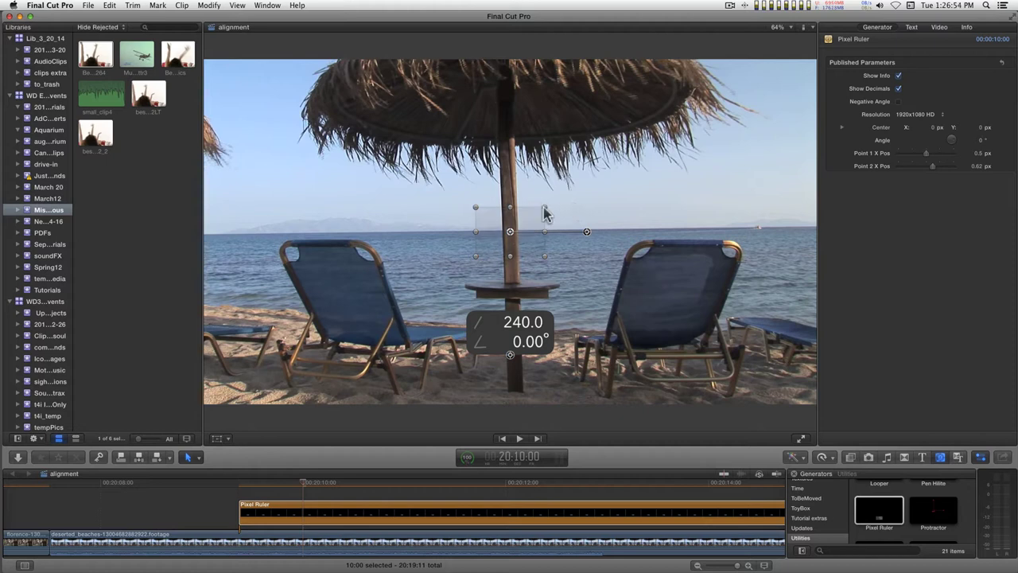
Step: Try rotating and moving the ruler, then reset it to centre at 0°
left_click_drag(544, 213, 458, 221)
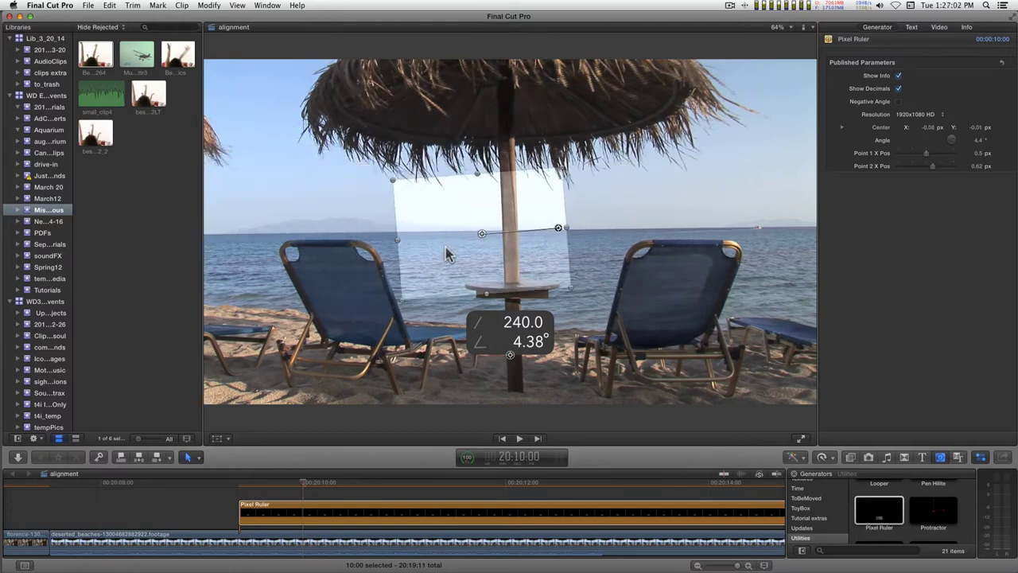
left_click_drag(561, 176, 548, 176)
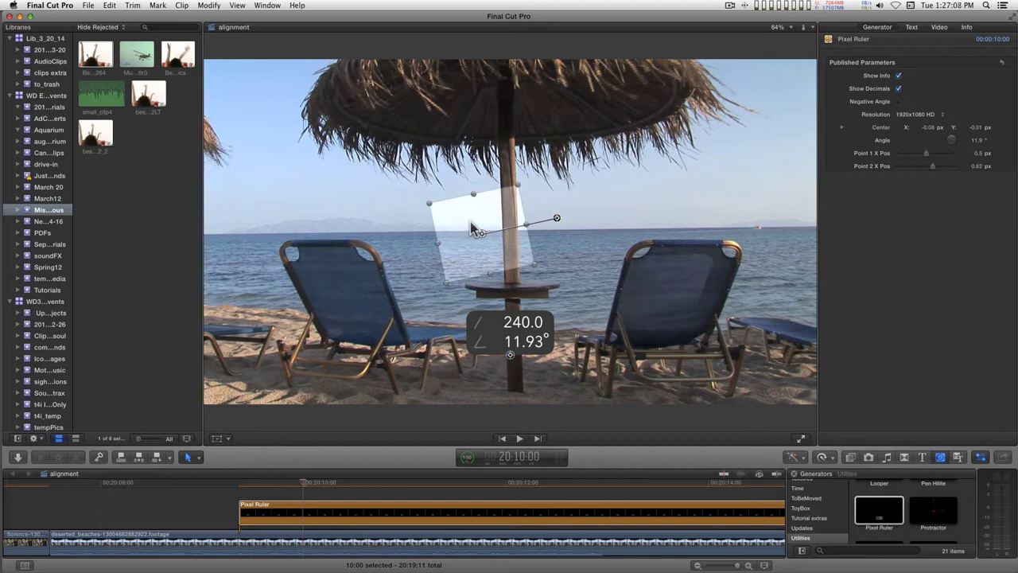
left_click(1001, 62)
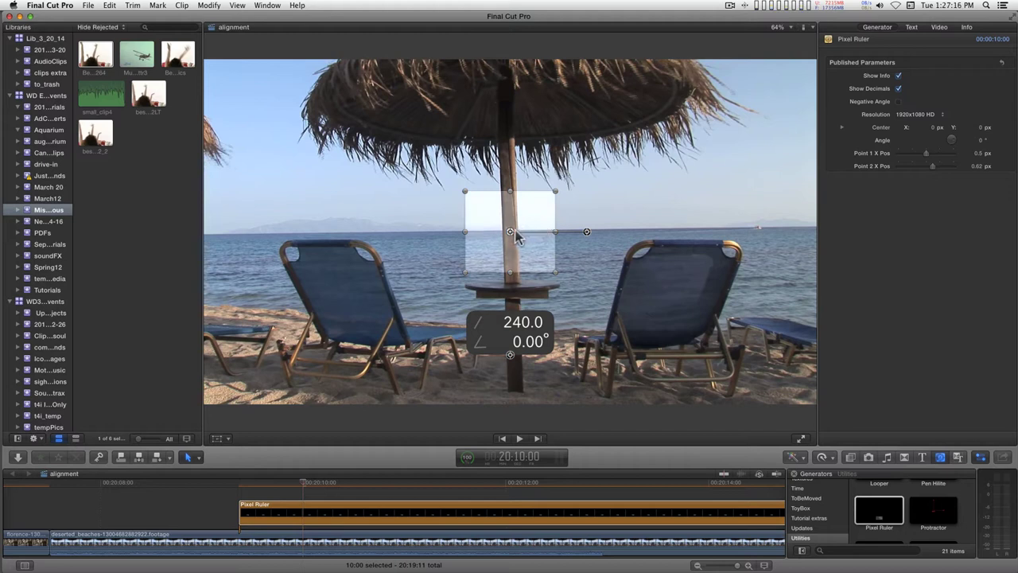
Step: Extend the ruler's ends along the horizon and set Point 1 X Pos to 0.5
left_click_drag(510, 233, 226, 231)
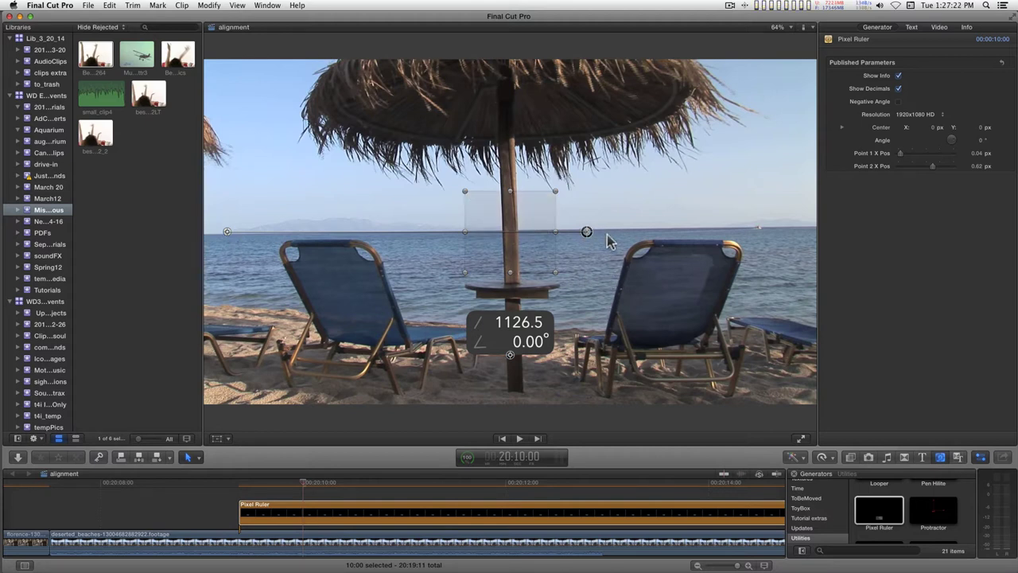
left_click_drag(586, 231, 793, 254)
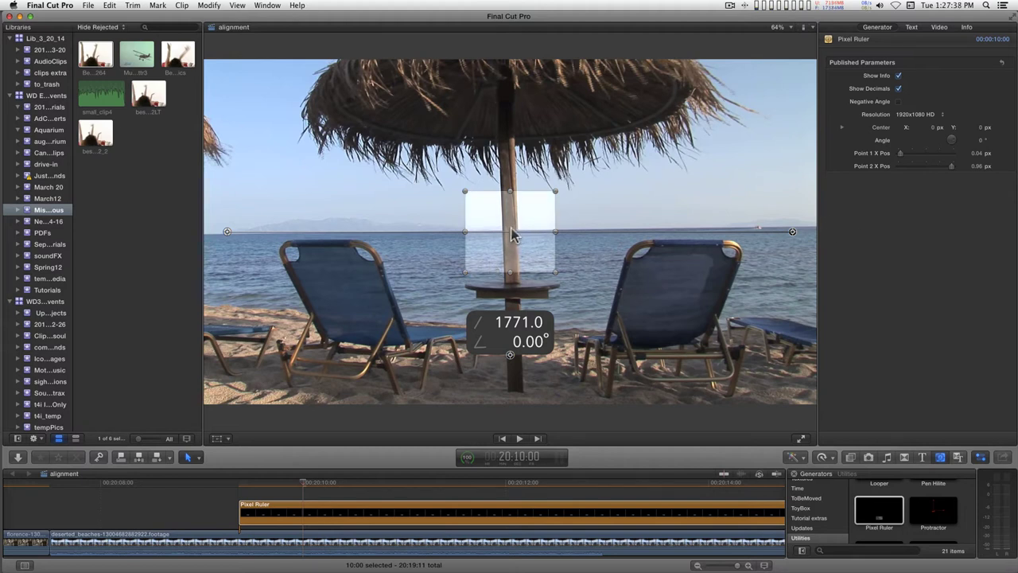
left_click(978, 153)
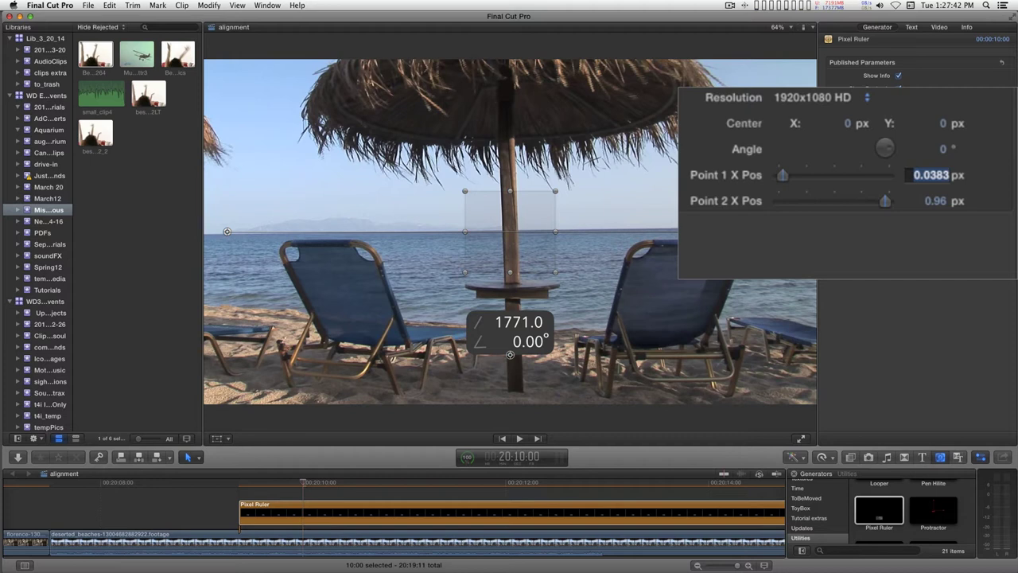
key("BackSpace")
type(".5")
key("Return")
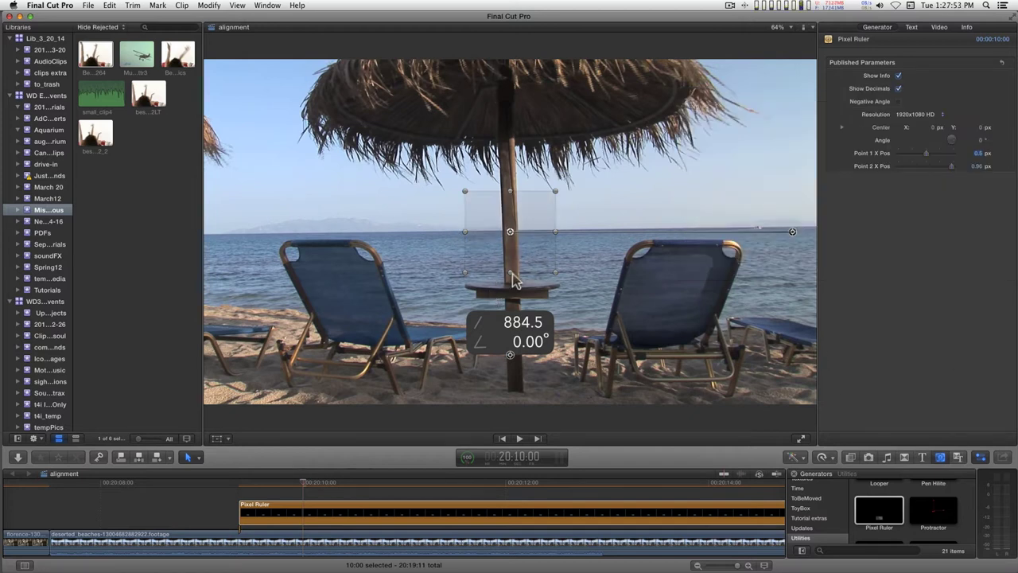
left_click_drag(530, 250, 276, 273)
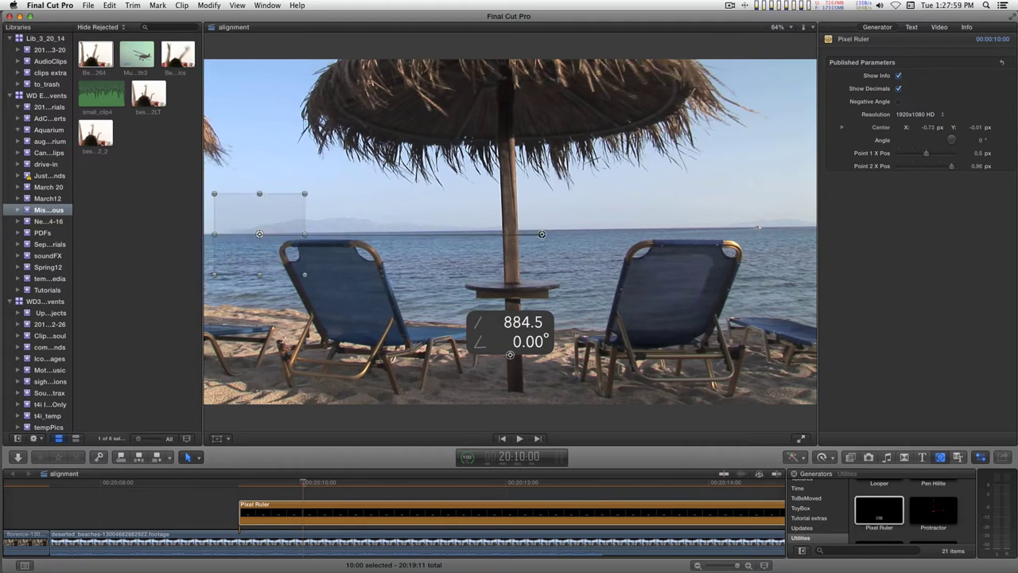
Step: Nudge the ruler to the horizon's left edge and stretch it rightward to 1679.7 px
left_click_drag(280, 253, 258, 245)
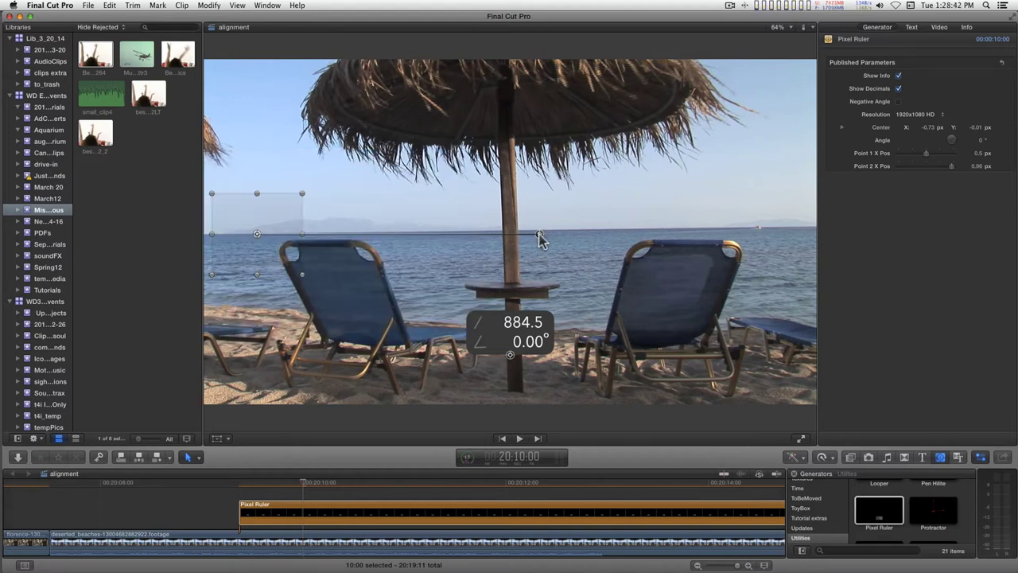
left_click_drag(543, 235, 793, 234)
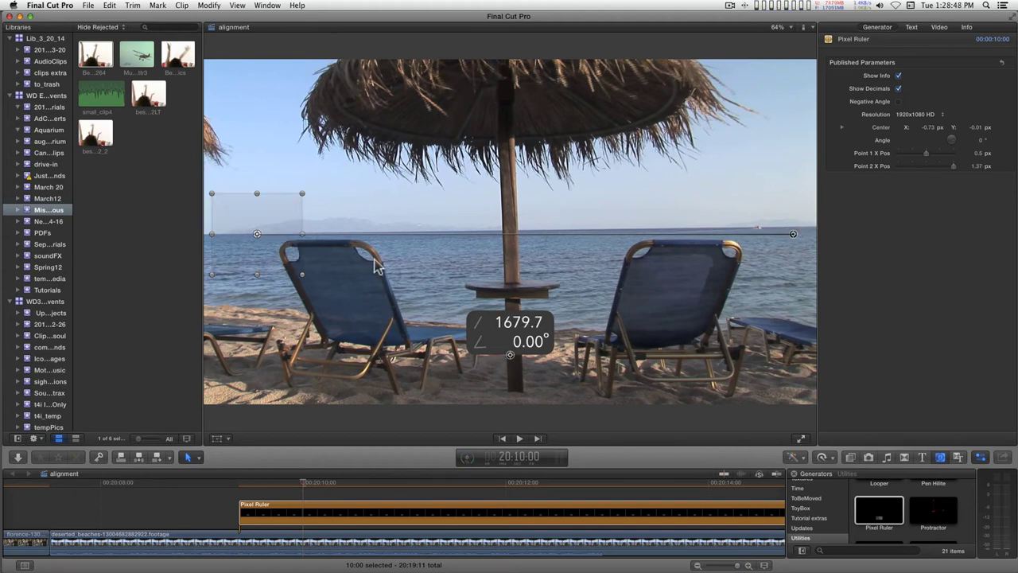
left_click_drag(302, 234, 781, 223)
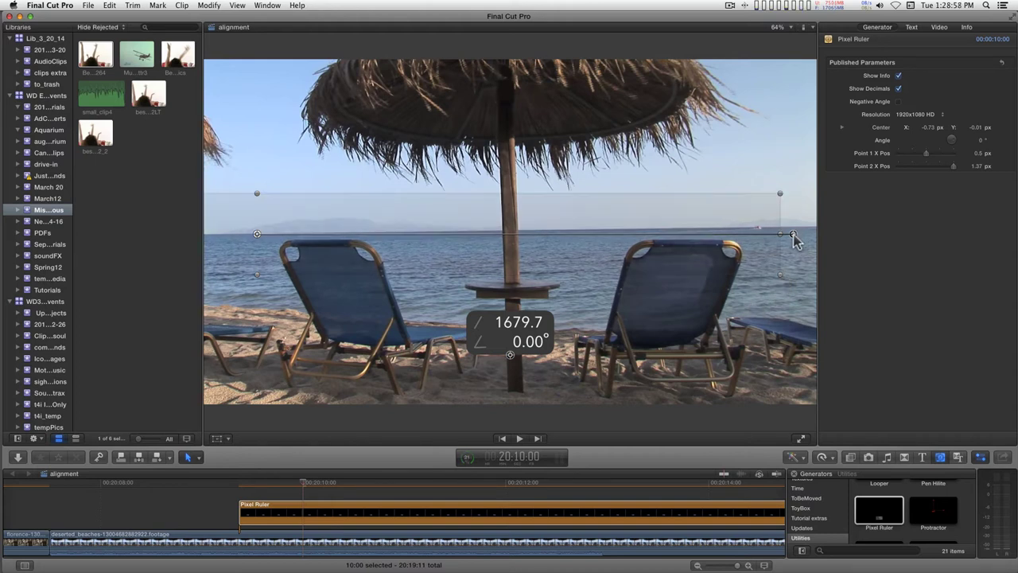
Step: At 100% Viewer zoom, align the ruler with the horizon to read 0.79°, then select the beach clip
mouse_move(794, 239)
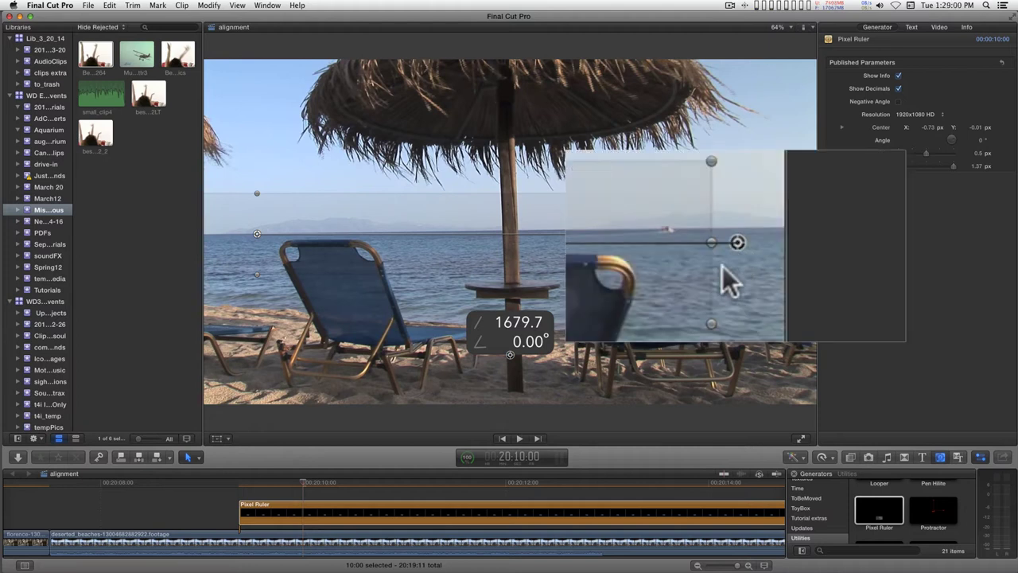
left_click_drag(711, 325, 718, 309)
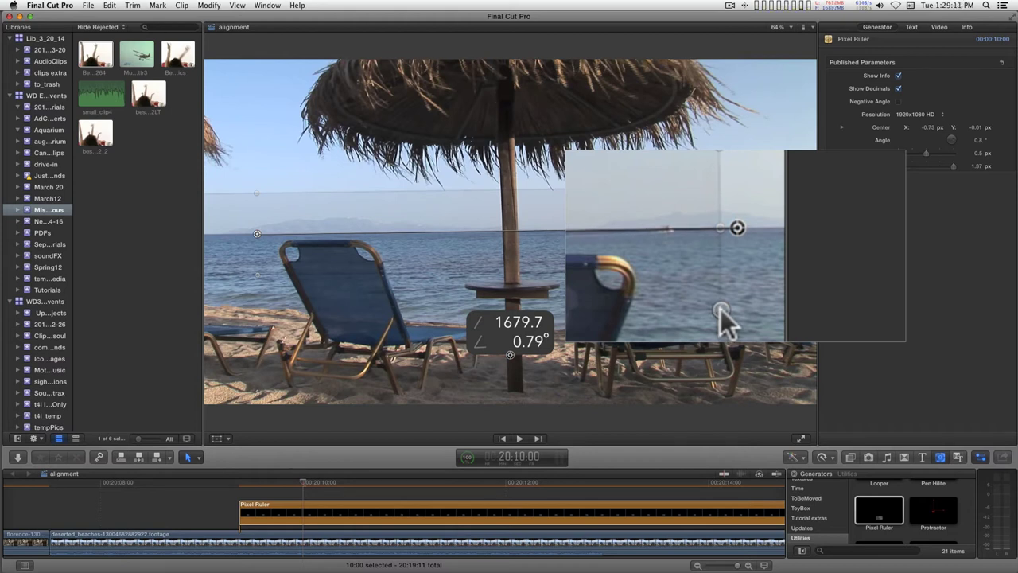
left_click(769, 32)
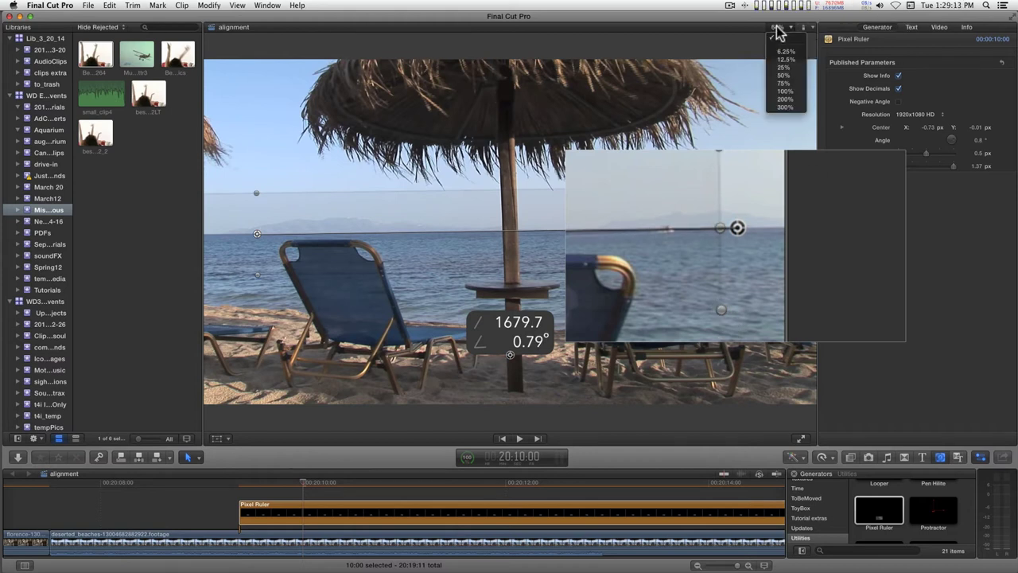
left_click(752, 159)
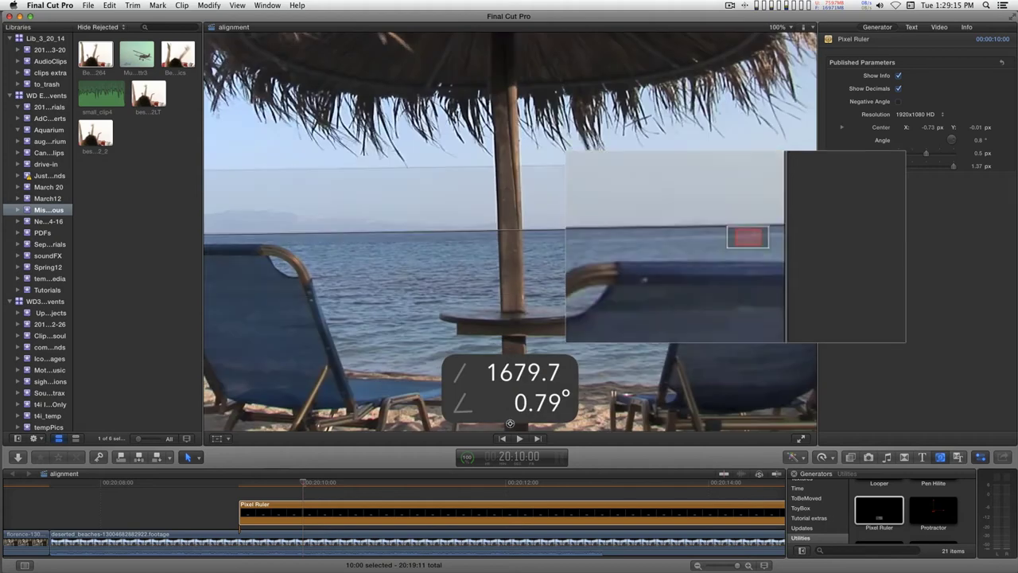
left_click_drag(745, 241, 768, 226)
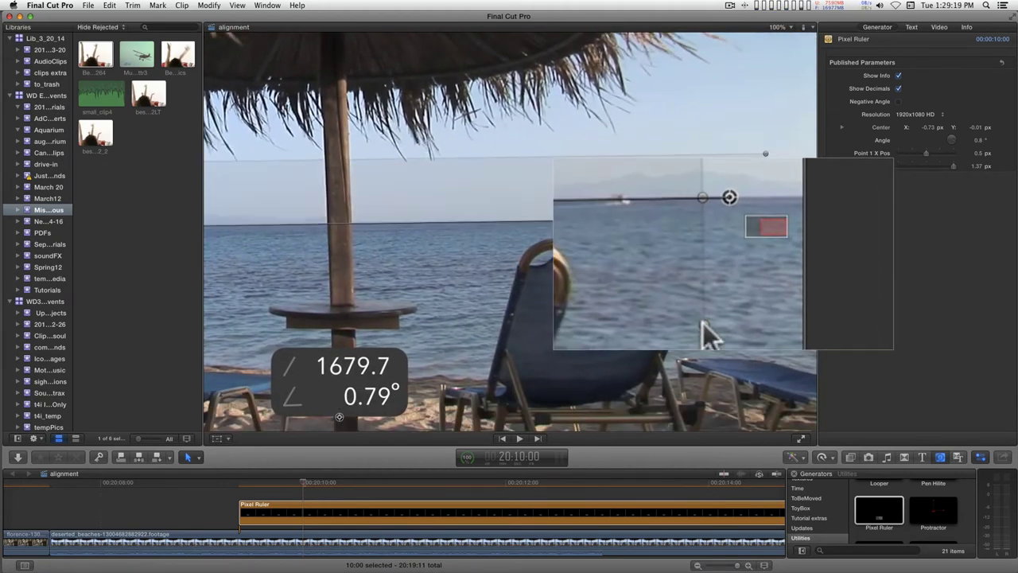
left_click_drag(704, 323, 715, 326)
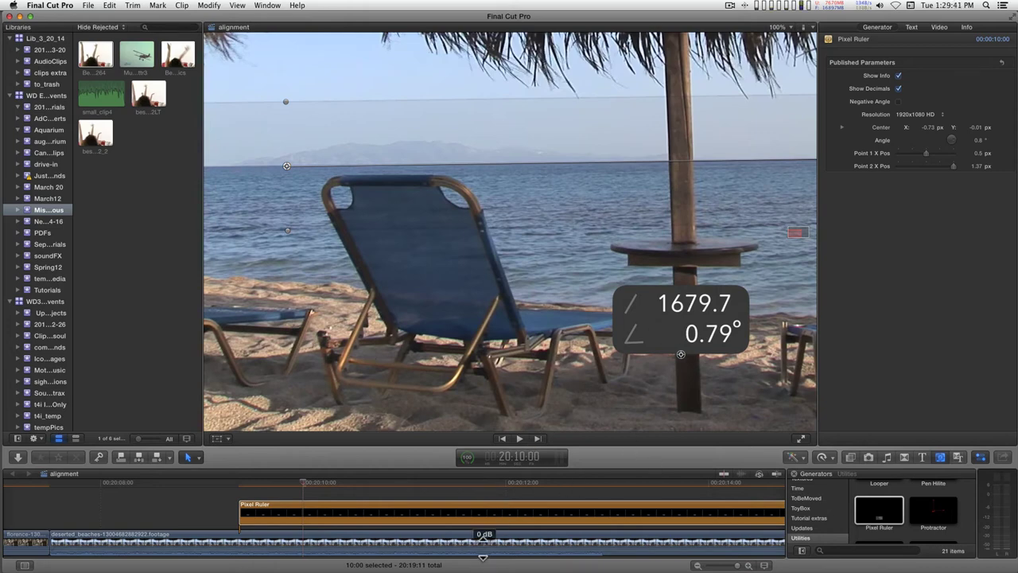
left_click(503, 539)
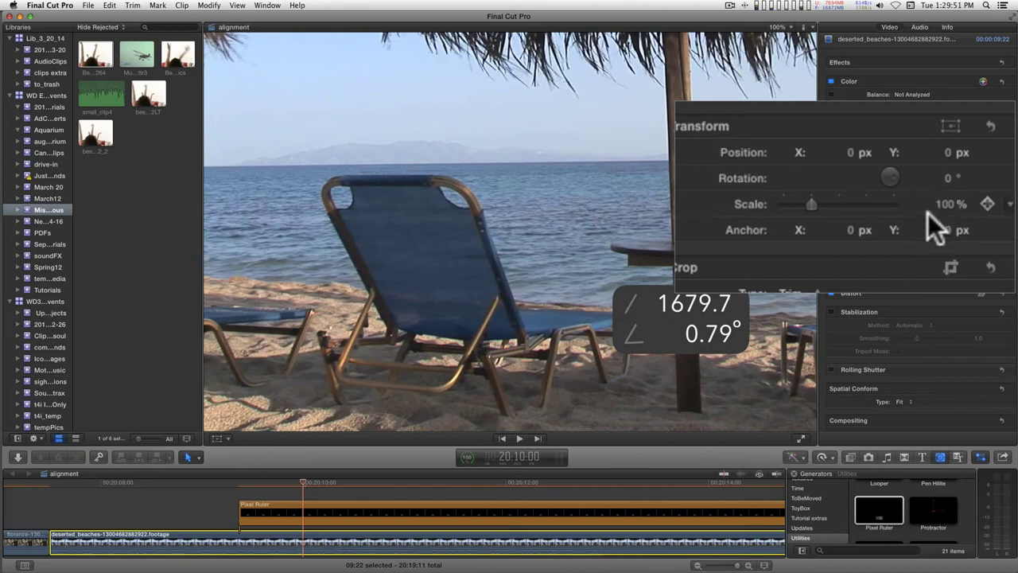
Step: Set the beach clip's Transform Rotation to -0.79°
left_click(950, 178)
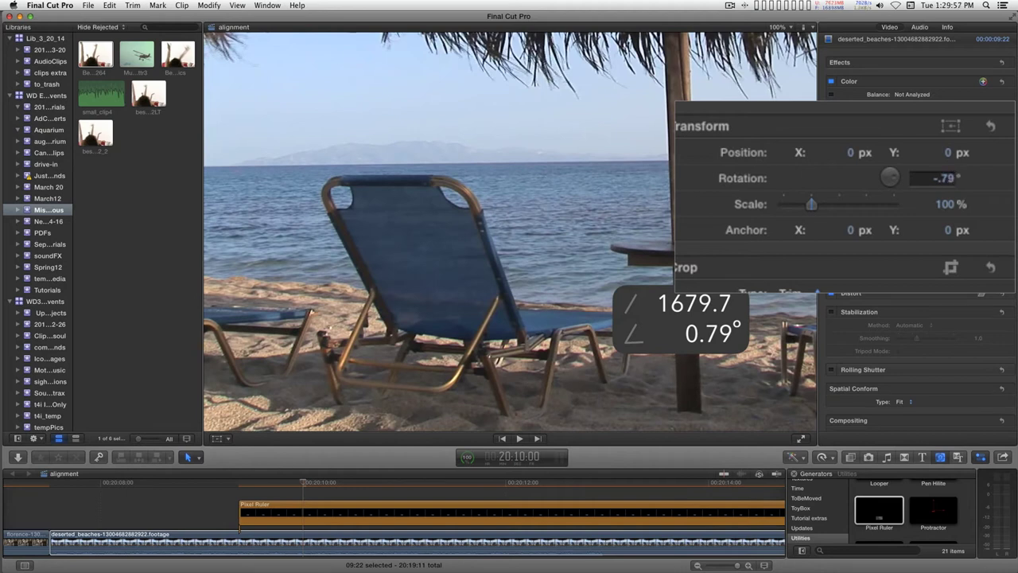
type("-.79")
key("Return")
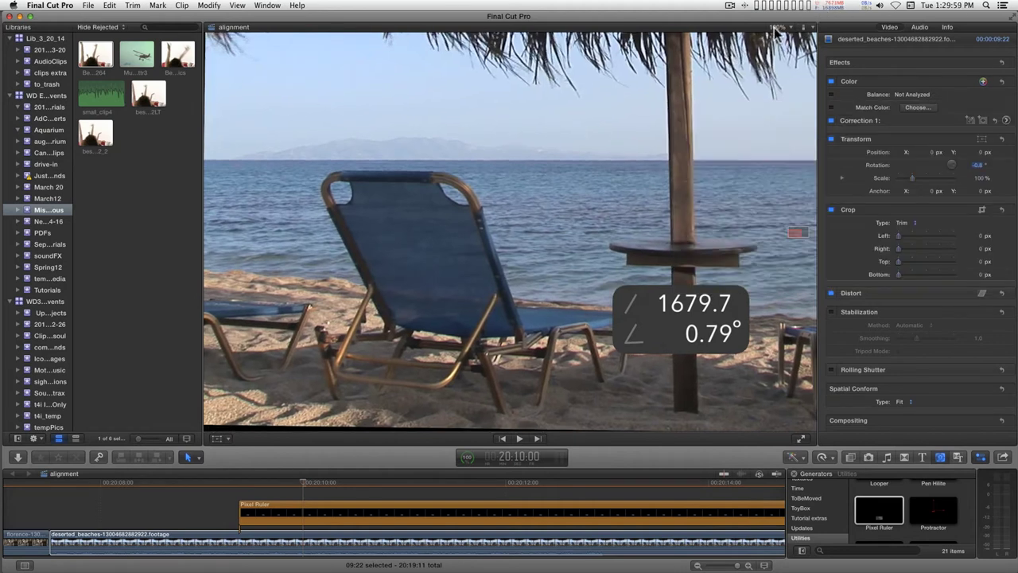
Step: Fit the Viewer to the whole frame and toggle Transform off and on to compare
left_click(775, 28)
left_click(784, 38)
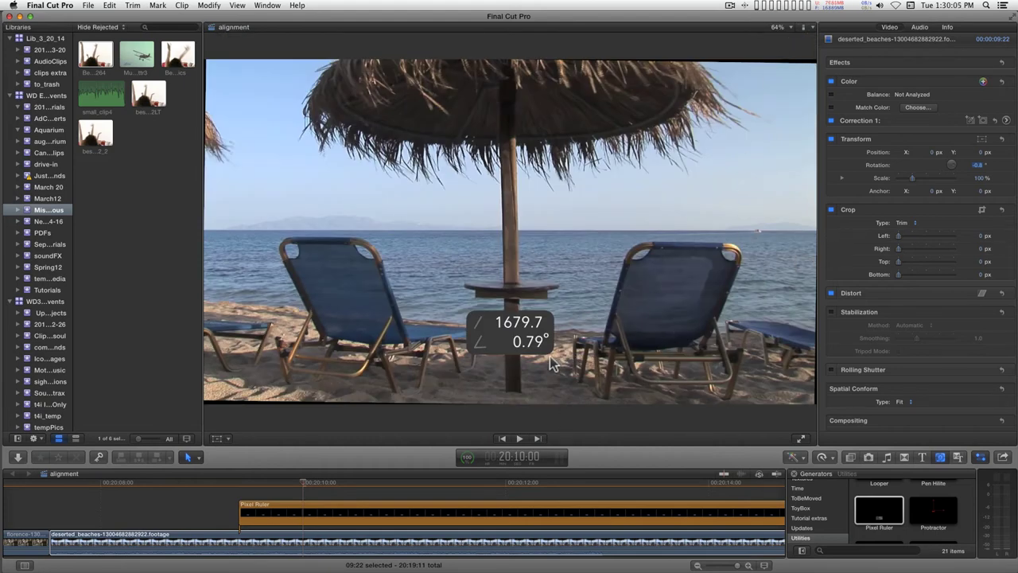
left_click(830, 139)
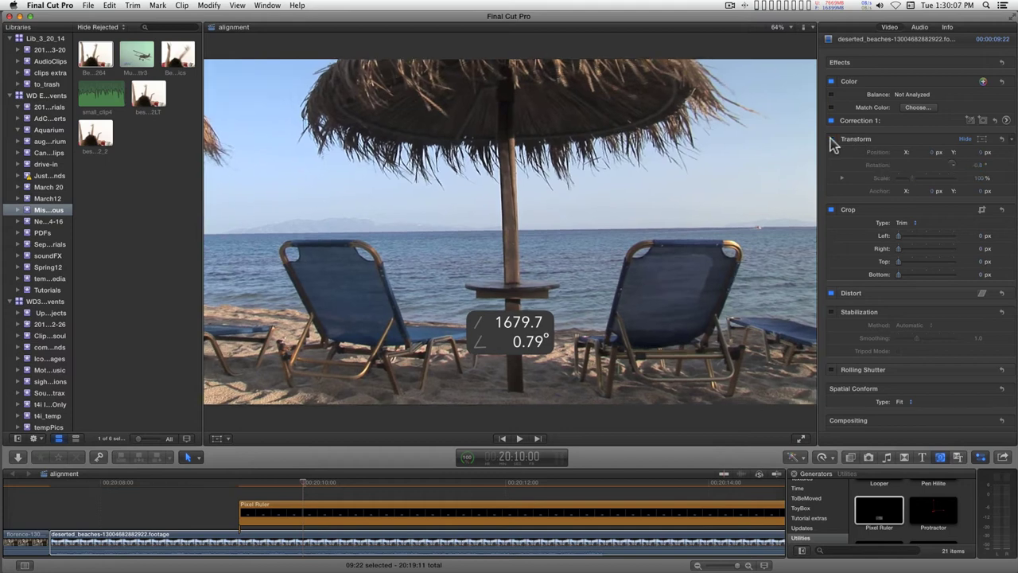
left_click(830, 140)
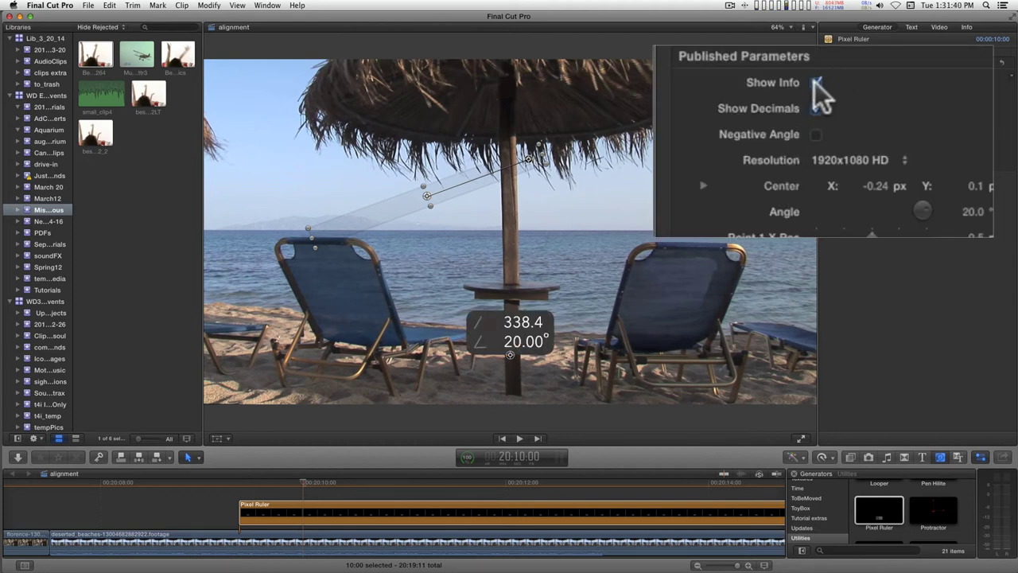
Step: Toggle the Pixel Ruler's Show Info and Show Decimals options off and back on
left_click(815, 81)
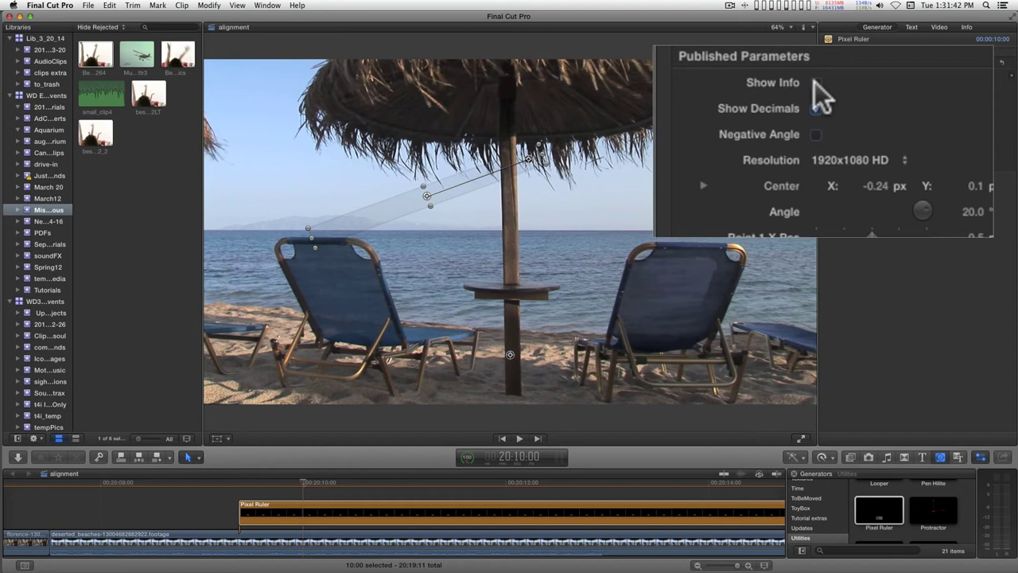
left_click(815, 81)
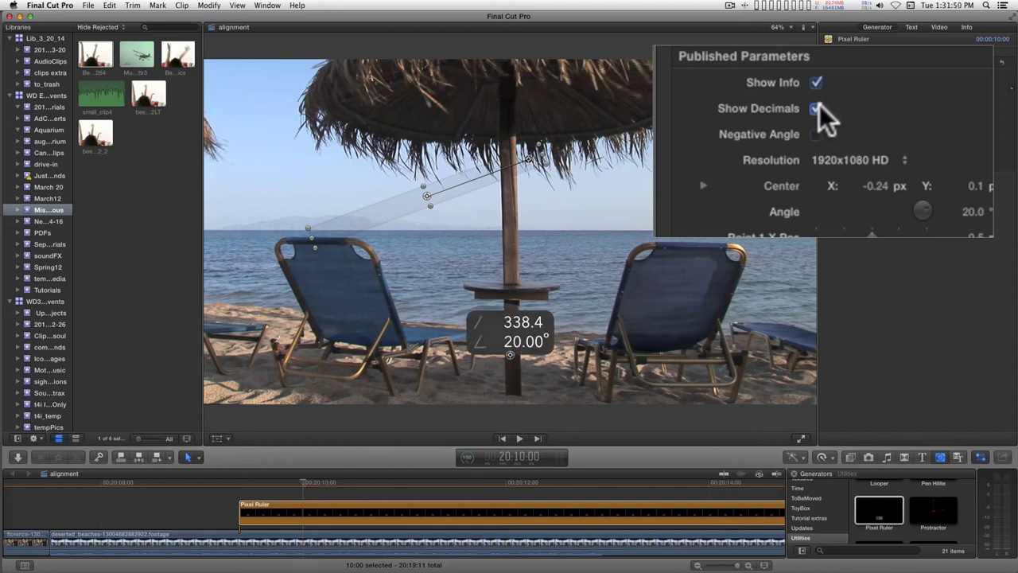
left_click(817, 107)
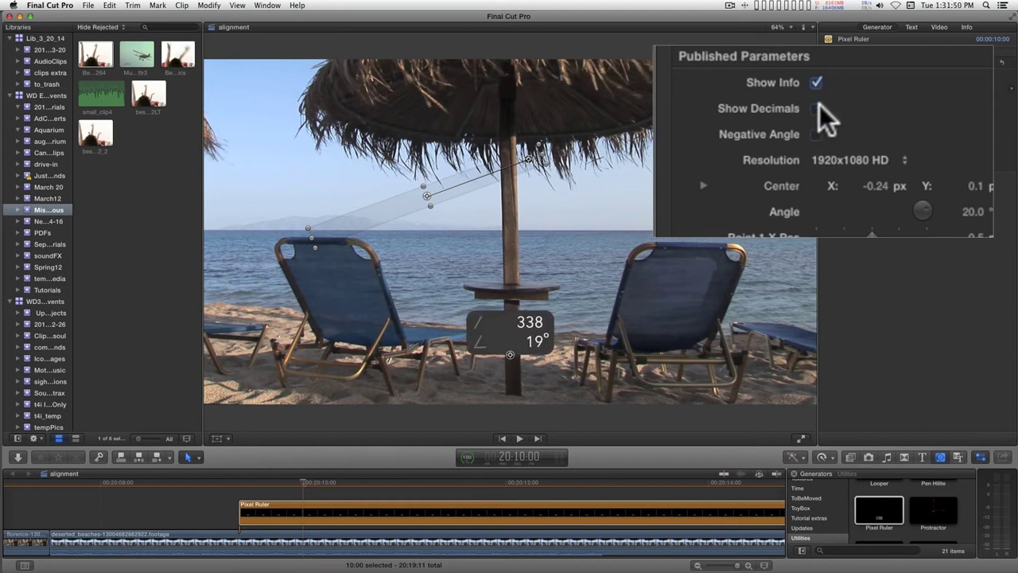
left_click(818, 107)
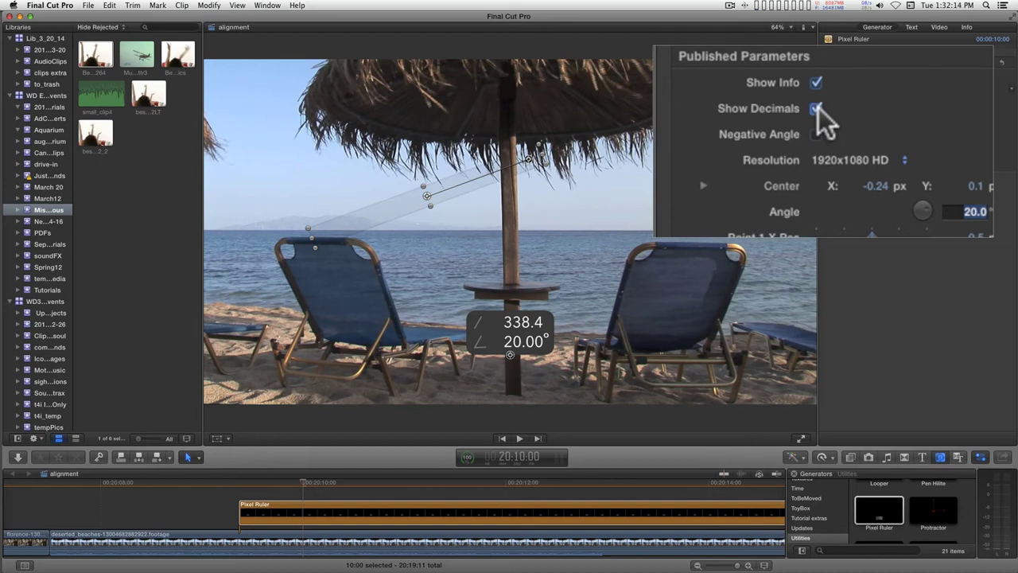
left_click(817, 109)
Step: Swing the ruler to 343.93°, enable Negative Angle to show -16.07°, and move it onto the table
left_click(816, 108)
left_click_drag(529, 160, 552, 243)
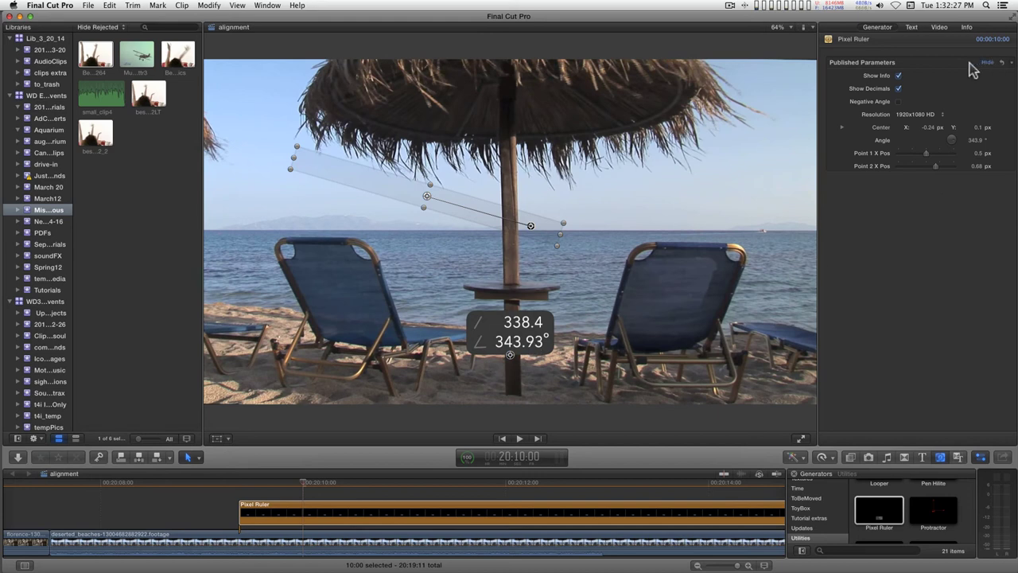
left_click(898, 102)
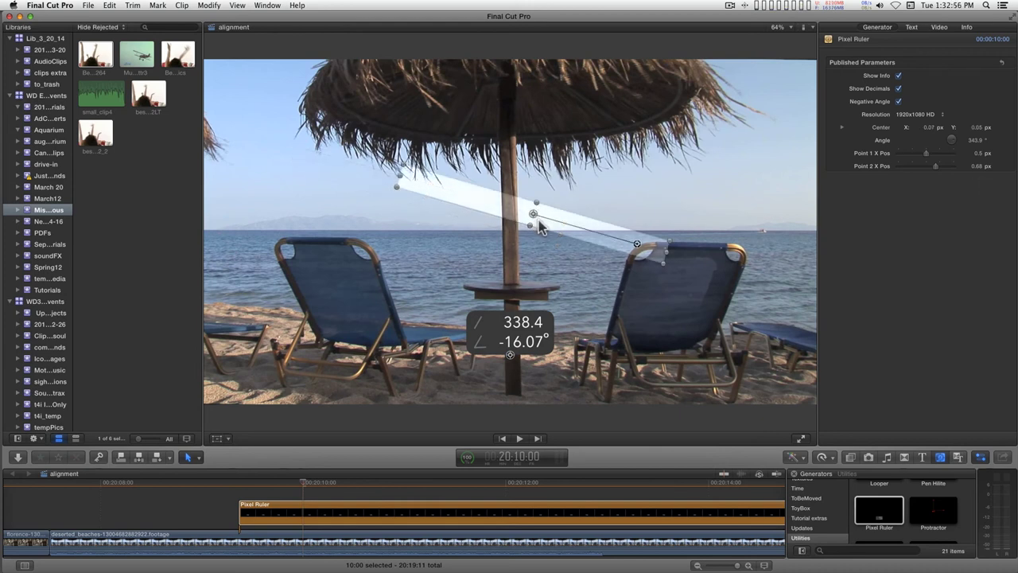
left_click_drag(535, 218, 509, 290)
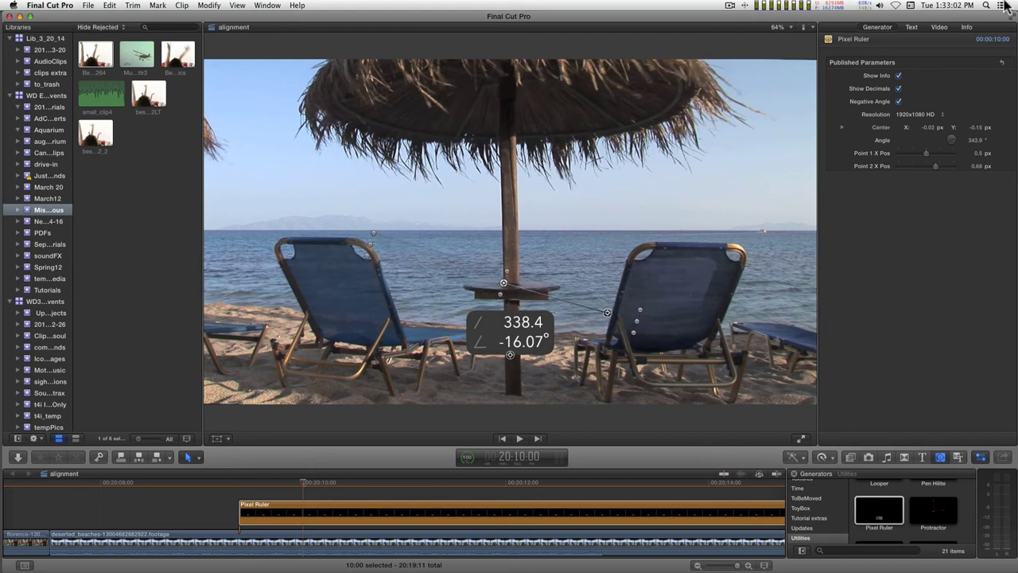
Step: At 200% Viewer zoom, fine-tune the ruler's endpoint along the table edge
left_click(780, 27)
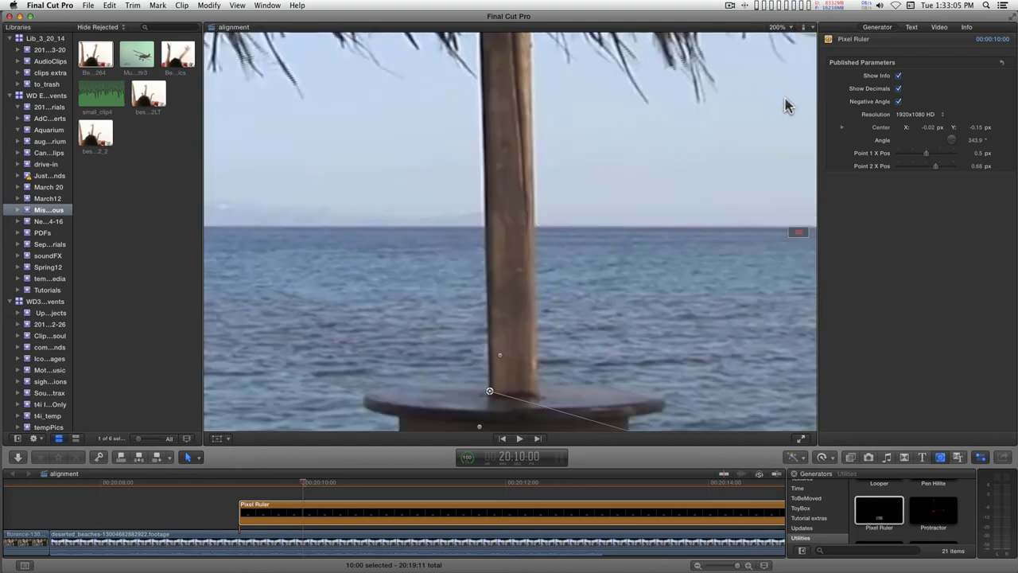
left_click(787, 102)
left_click_drag(802, 230, 802, 234)
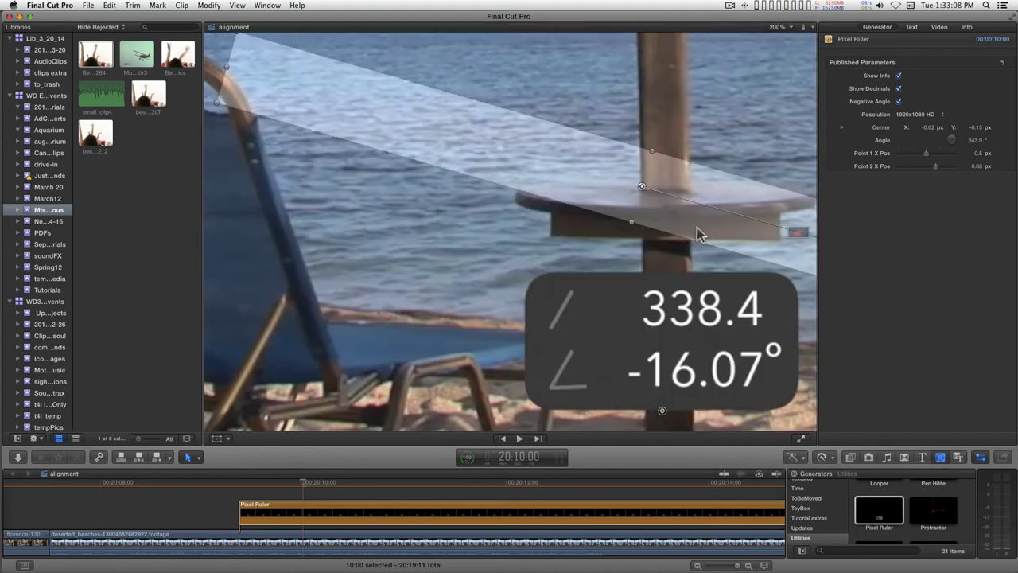
mouse_move(640, 211)
left_mouse_down()
mouse_move(611, 240)
mouse_move(642, 210)
left_mouse_up()
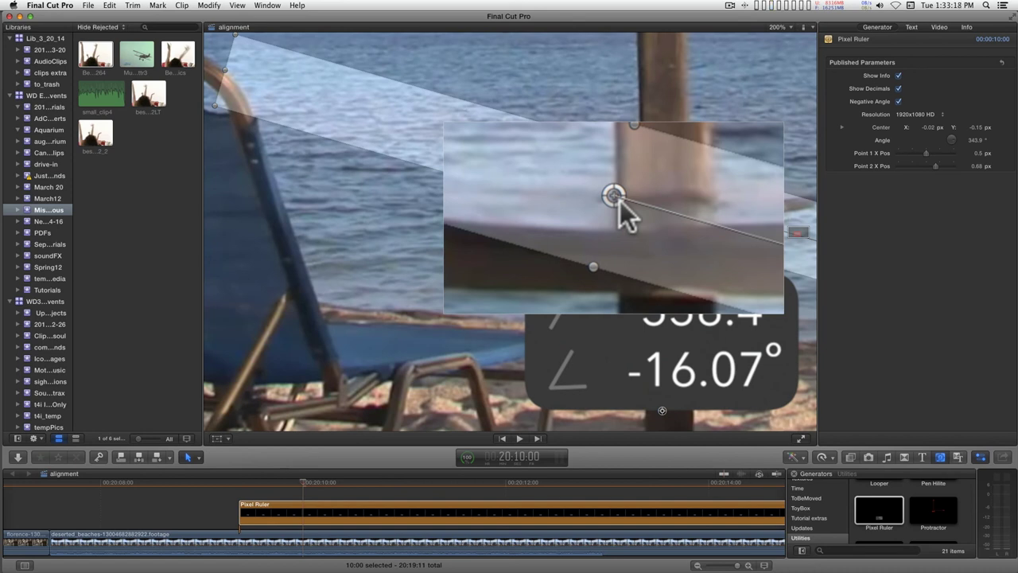
left_click_drag(620, 201, 686, 237)
Step: Fit the Viewer and swing the ruler upright along the umbrella pole, reading -268.72°
left_click(777, 27)
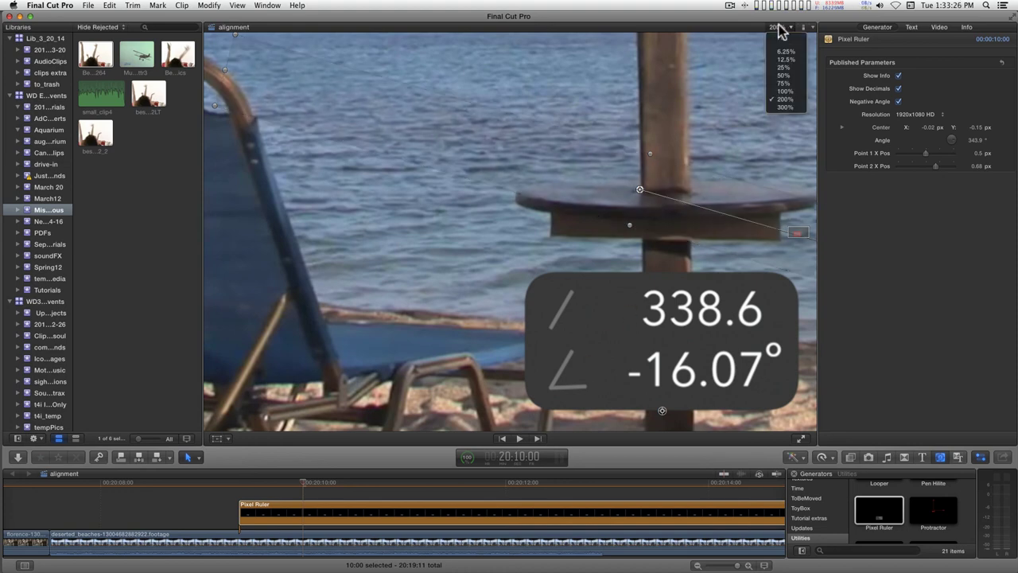
left_click(680, 212)
key("shift+z")
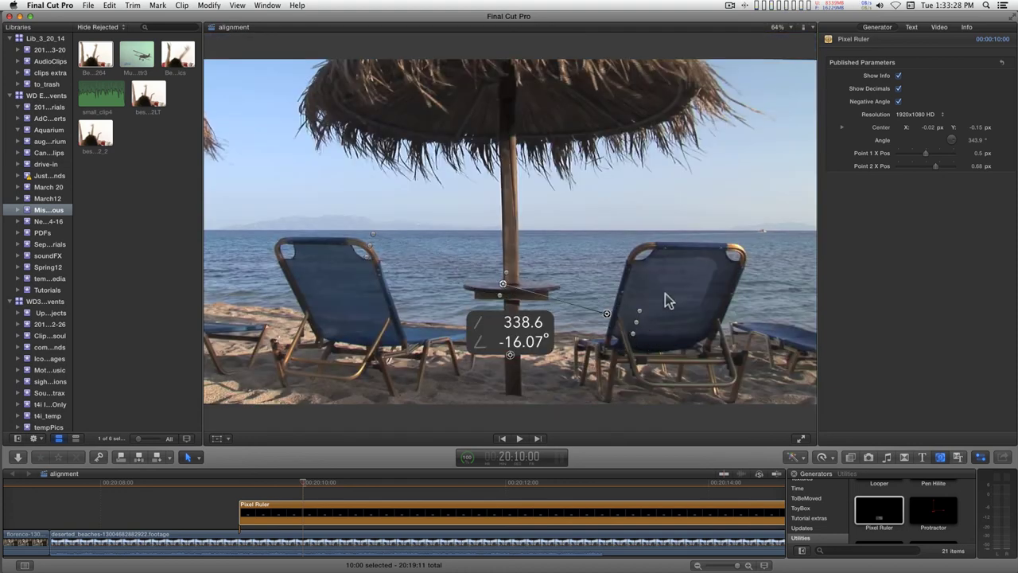
left_click_drag(639, 309, 495, 211)
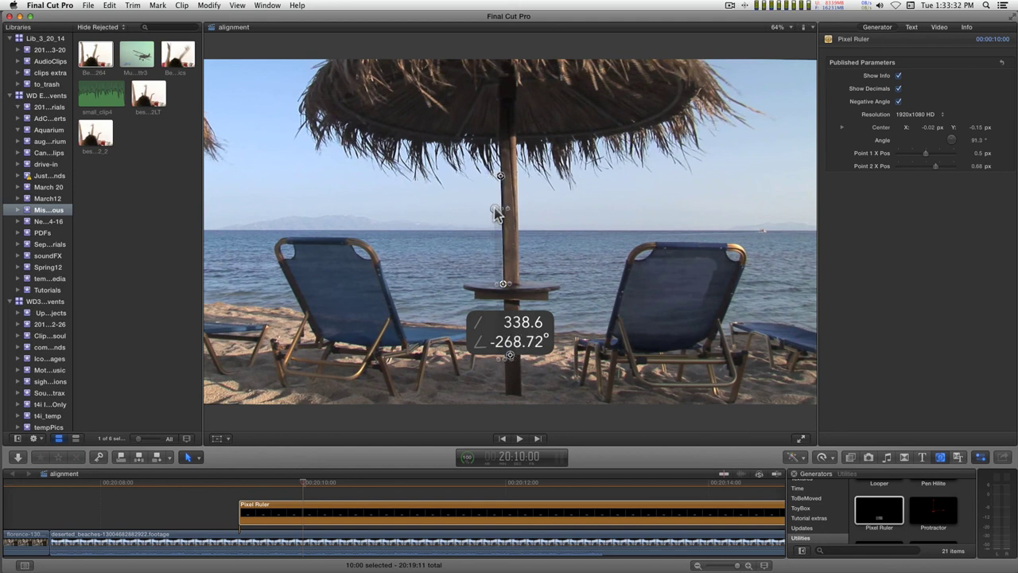